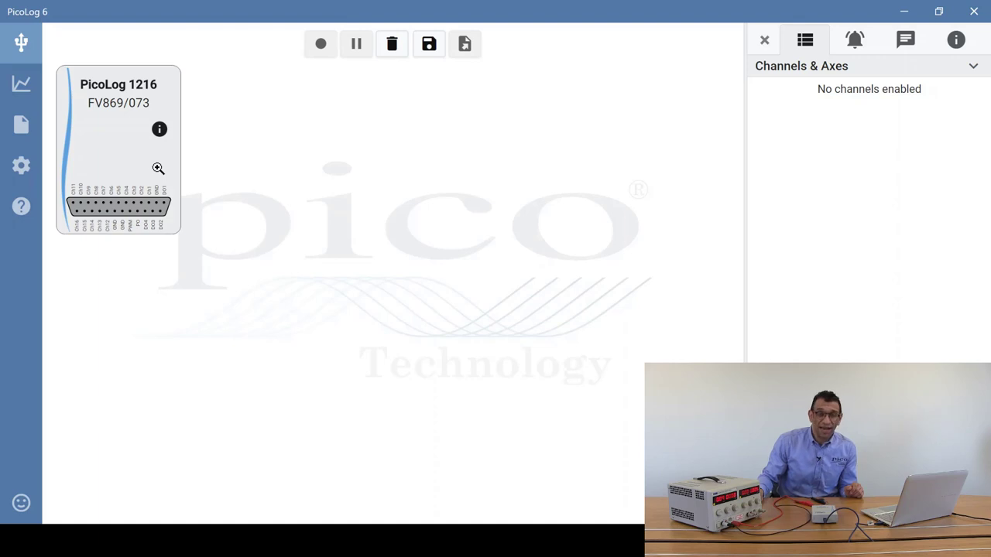
Enlarge the PicoLog 1216 device card to show its Ch1–Ch16 connector layout
click(158, 168)
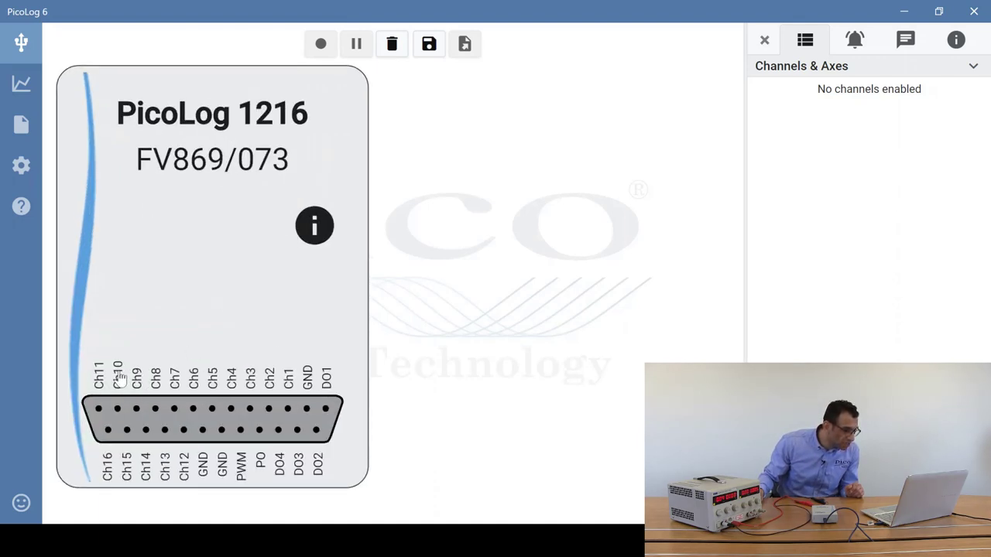
Add Channel 10 of the PicoLog 1216 as a logged channel, reading about 1.99 V
click(120, 377)
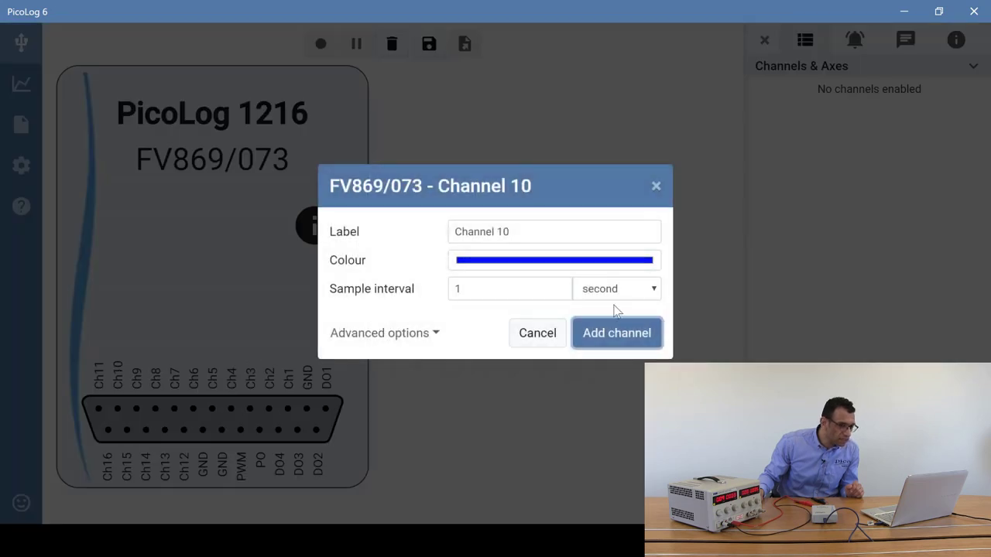
click(590, 338)
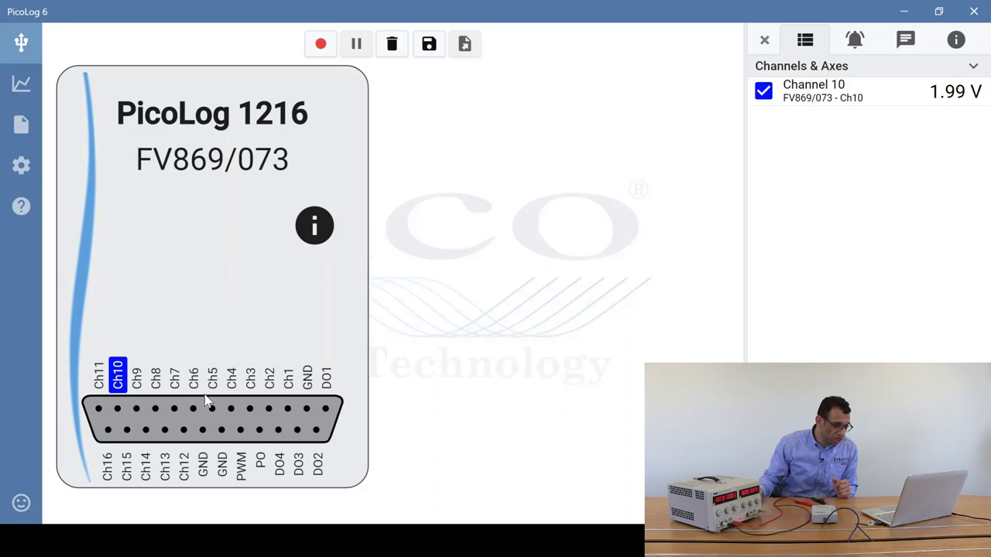
Give Channel 10 equation scaling input*4 with Same as input units, now reading 7.95 V
click(123, 380)
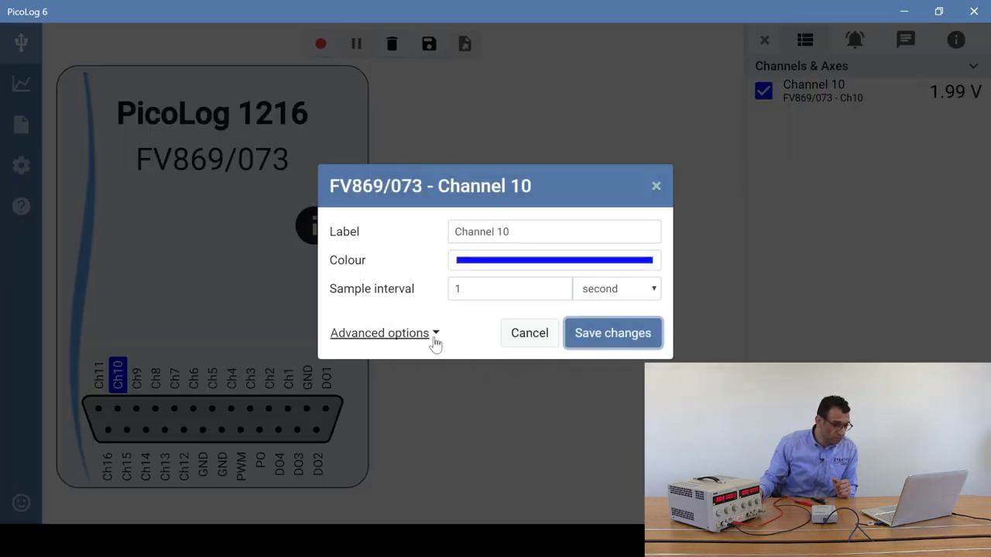
click(434, 339)
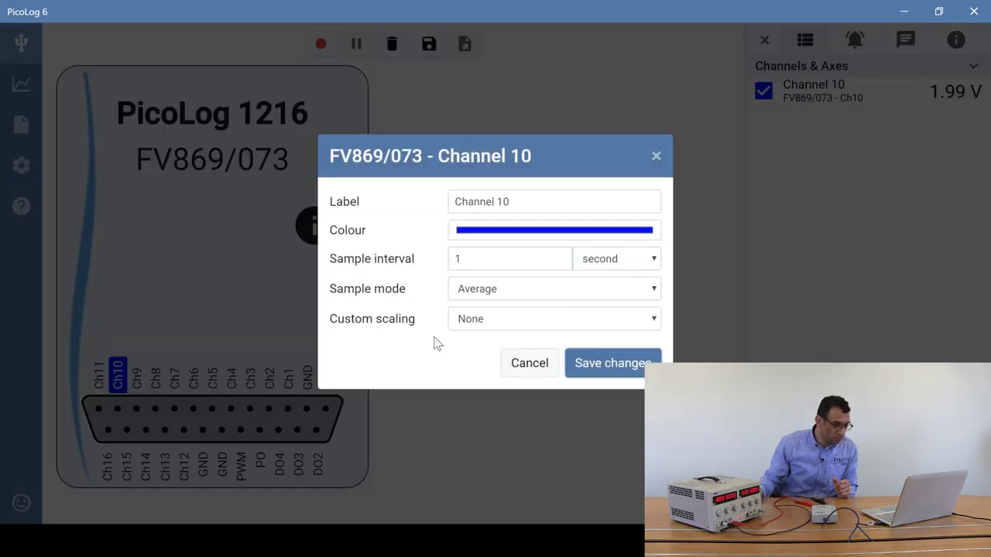
click(506, 325)
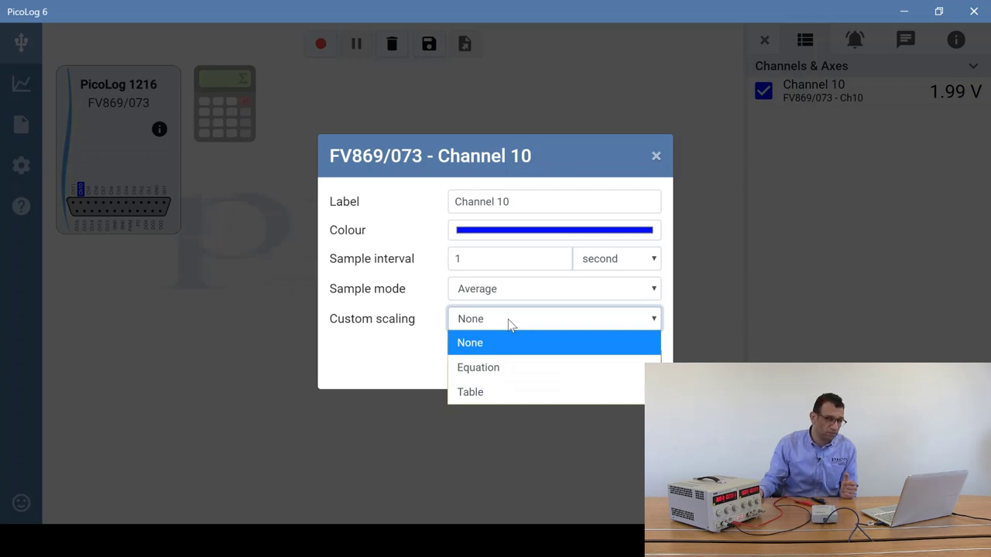
click(515, 358)
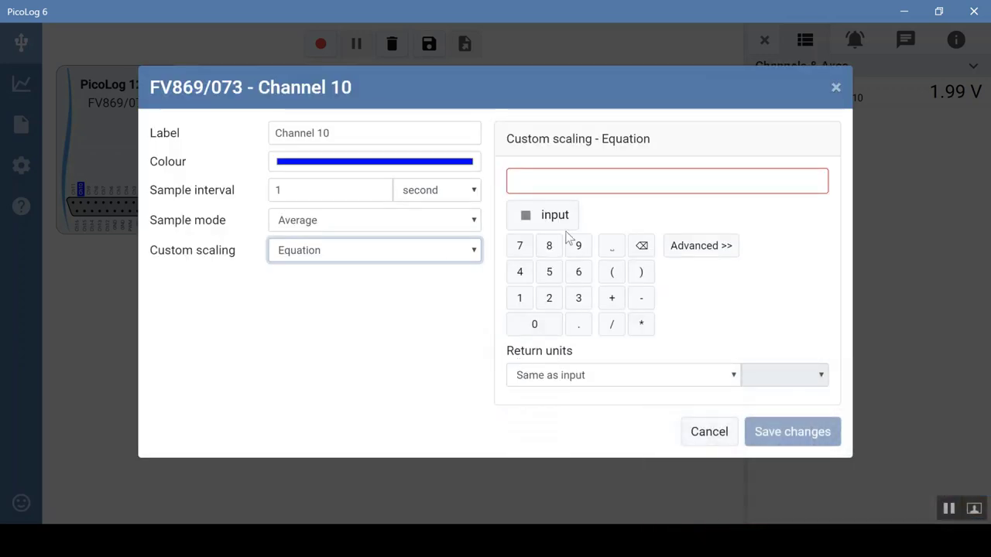
click(559, 214)
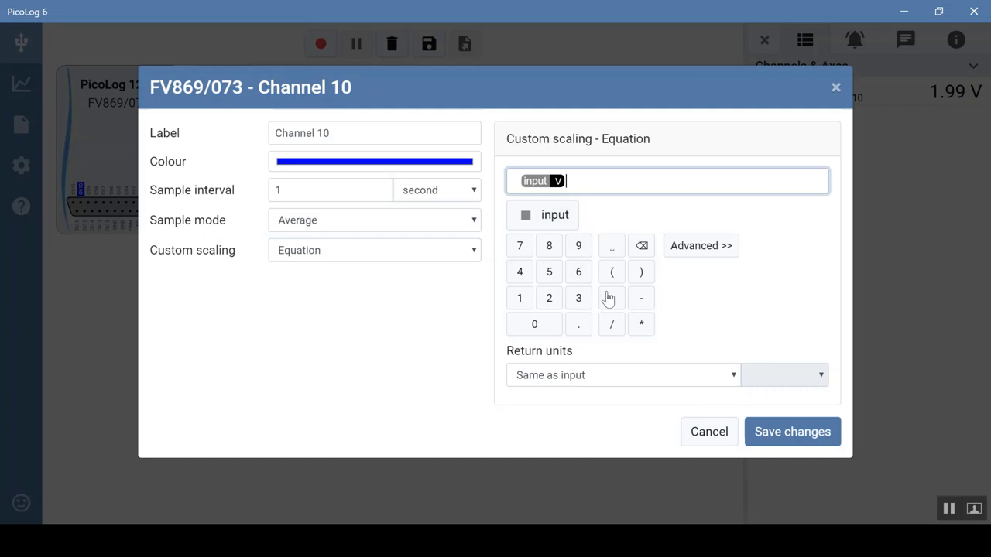
click(641, 324)
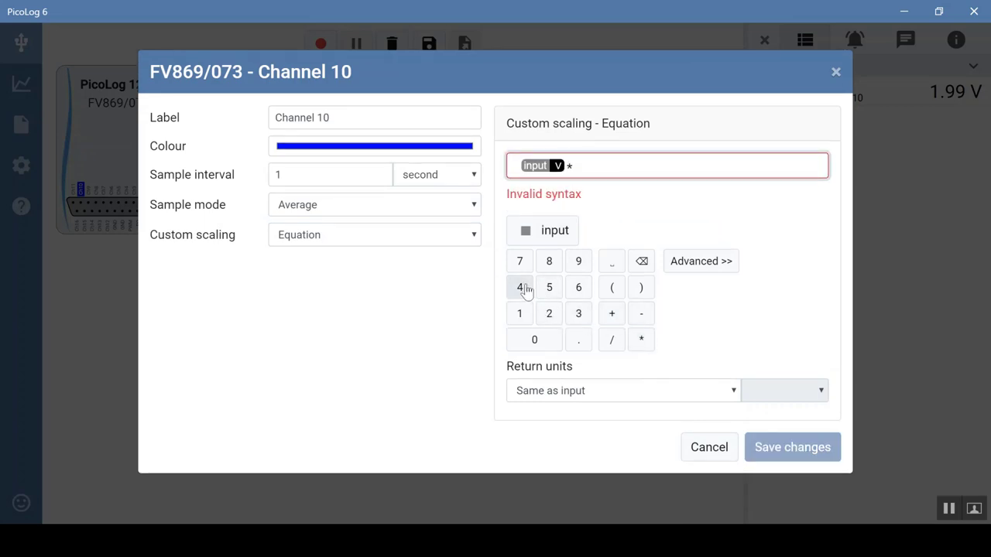
click(524, 287)
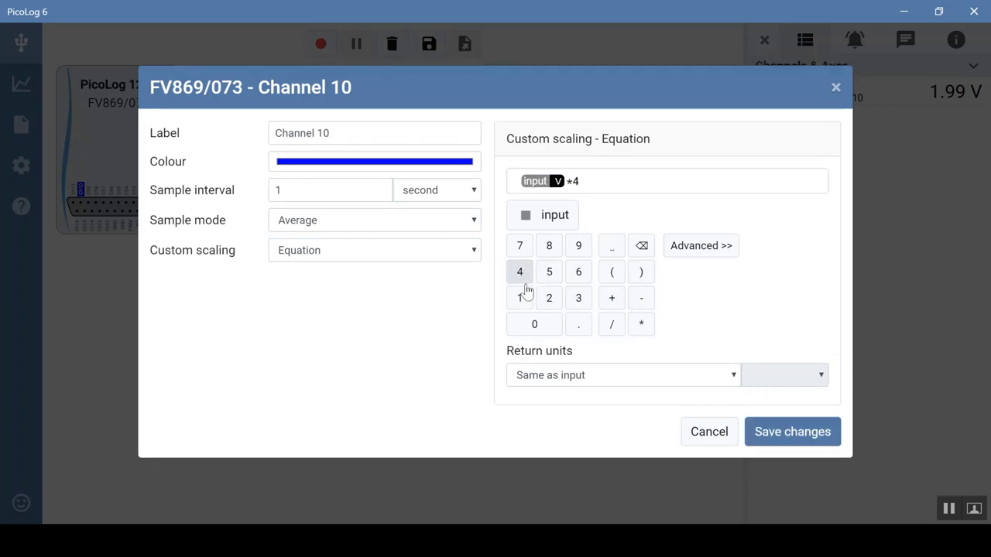
click(689, 381)
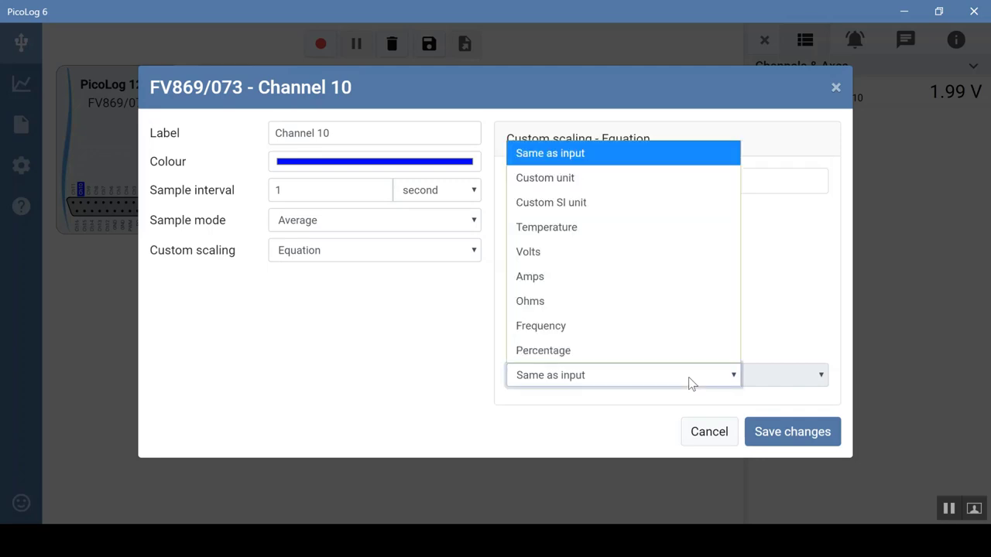
click(690, 382)
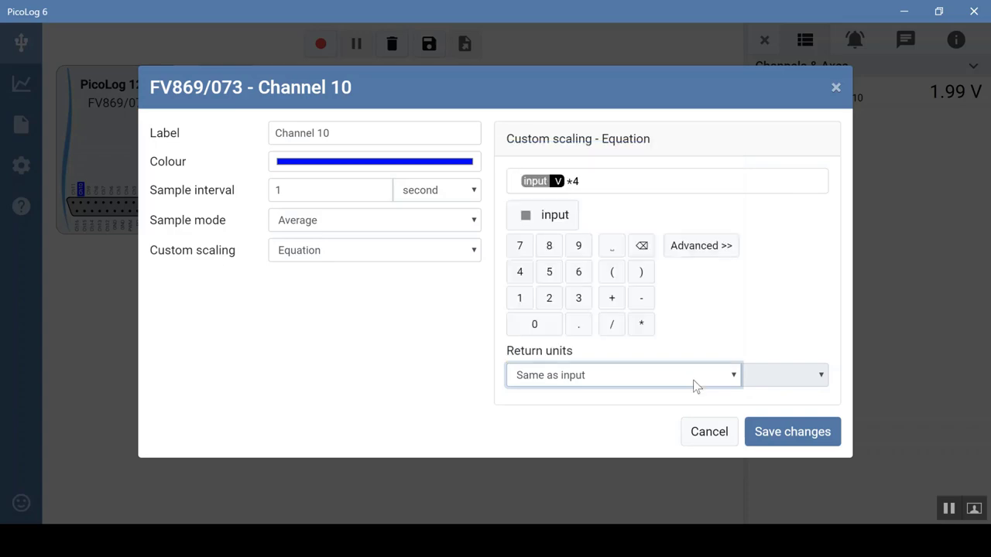
click(782, 434)
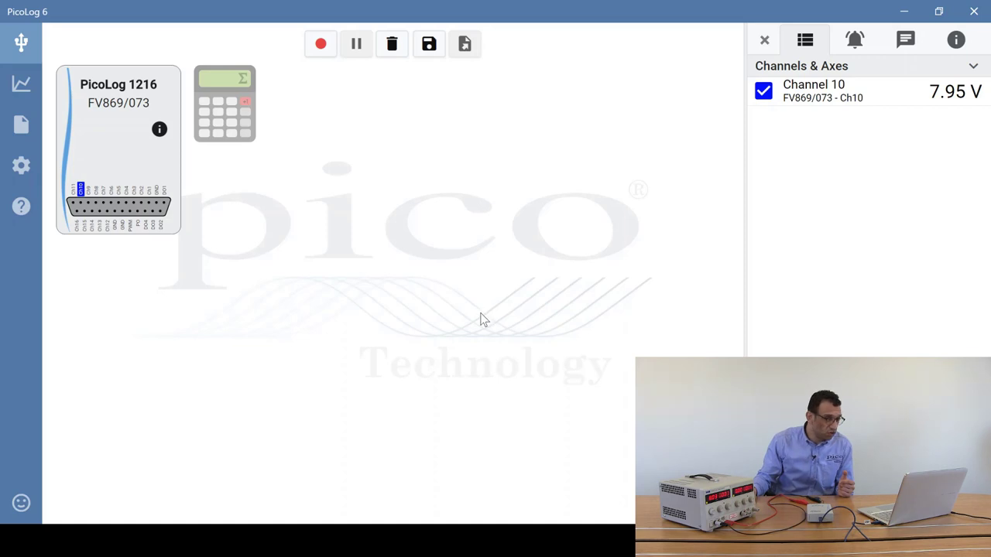
Switch Channel 10 to table scaling with rows 0→0 and 2.5→10 and save
click(151, 198)
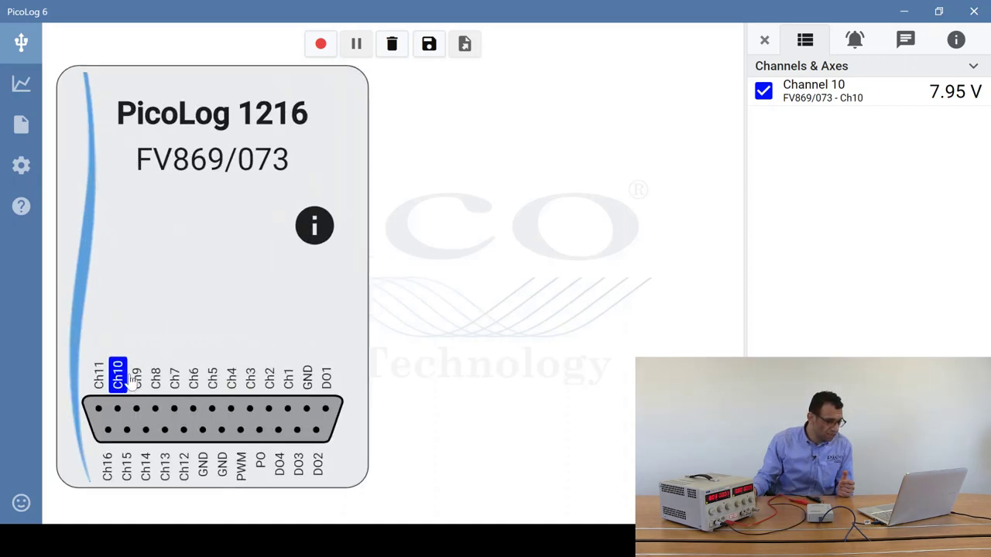
click(118, 379)
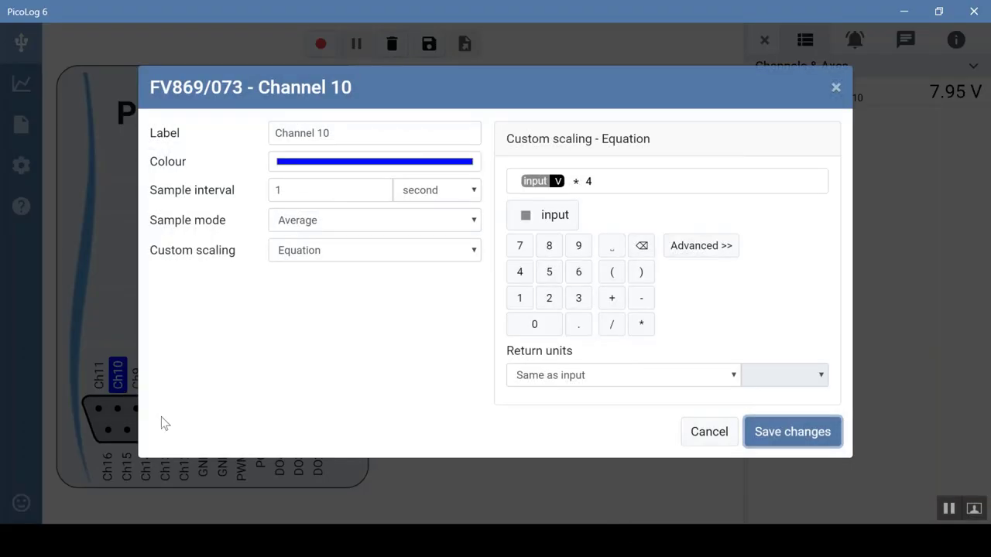
click(350, 262)
click(360, 333)
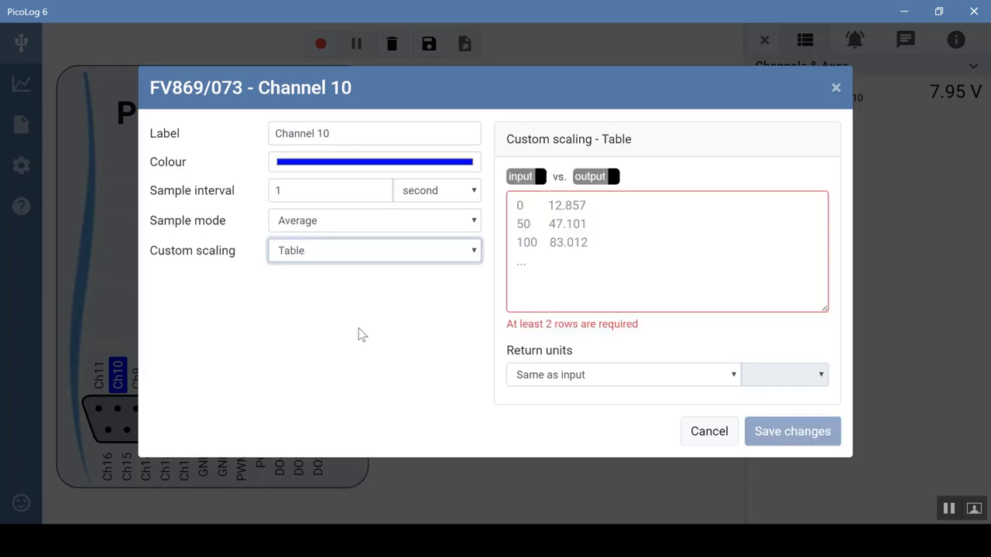
click(531, 214)
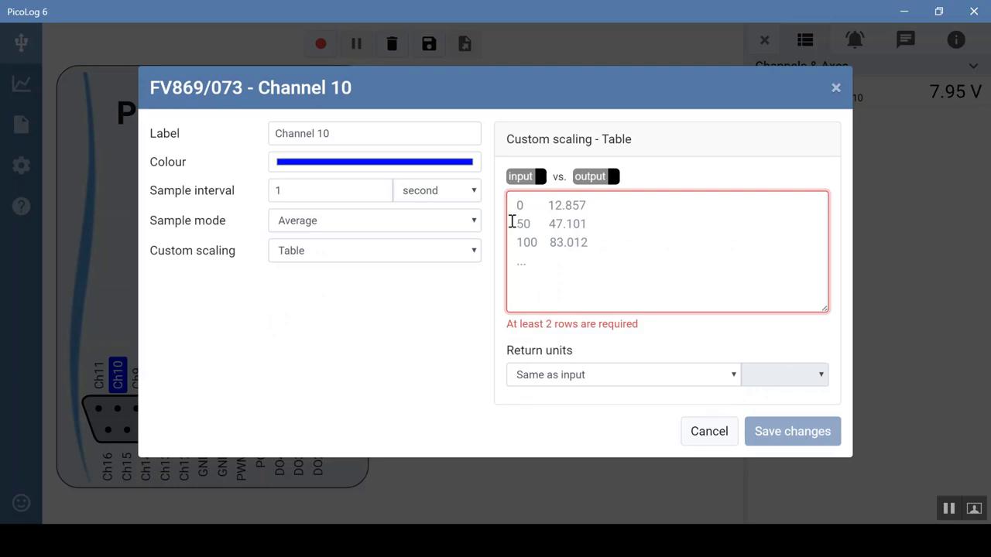
text(0 0 )
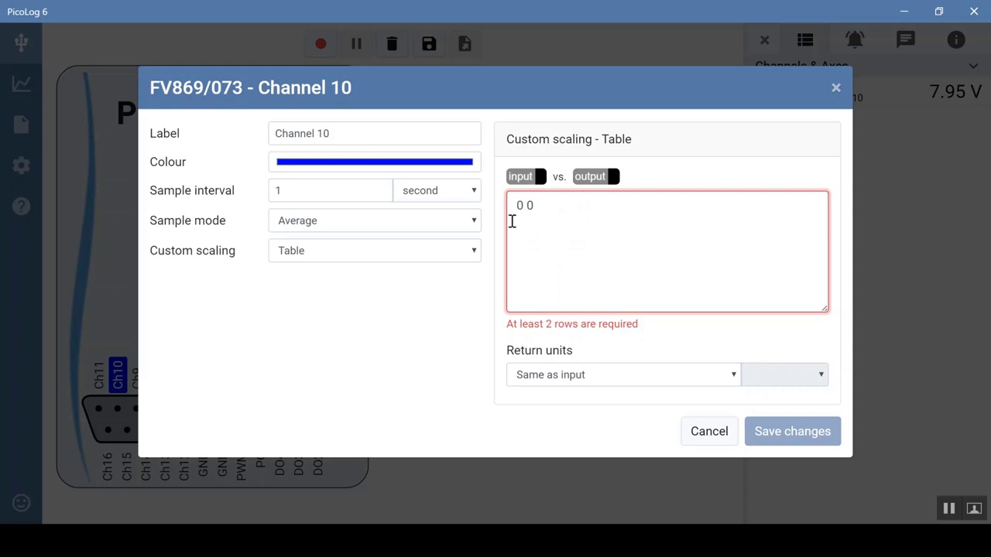
text(2)
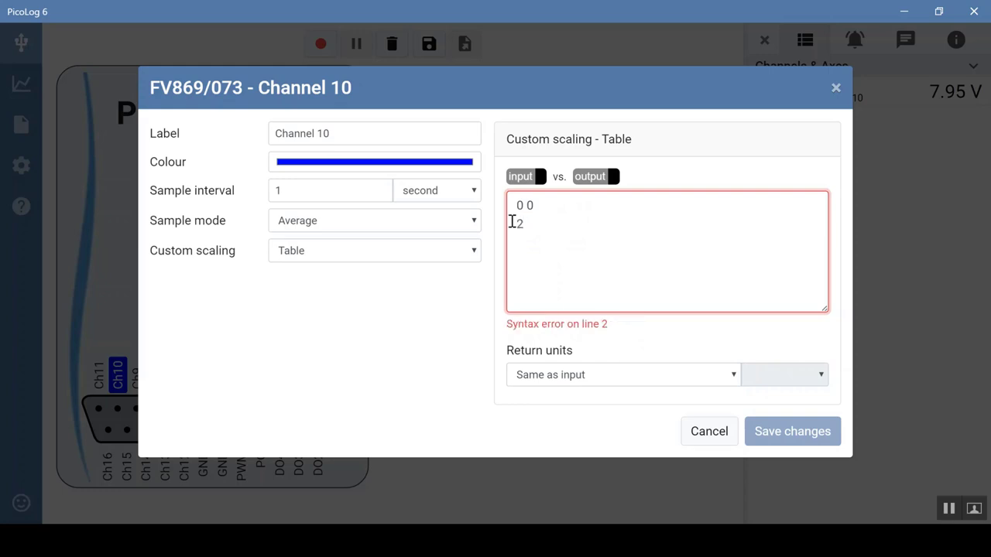
text(.5 10)
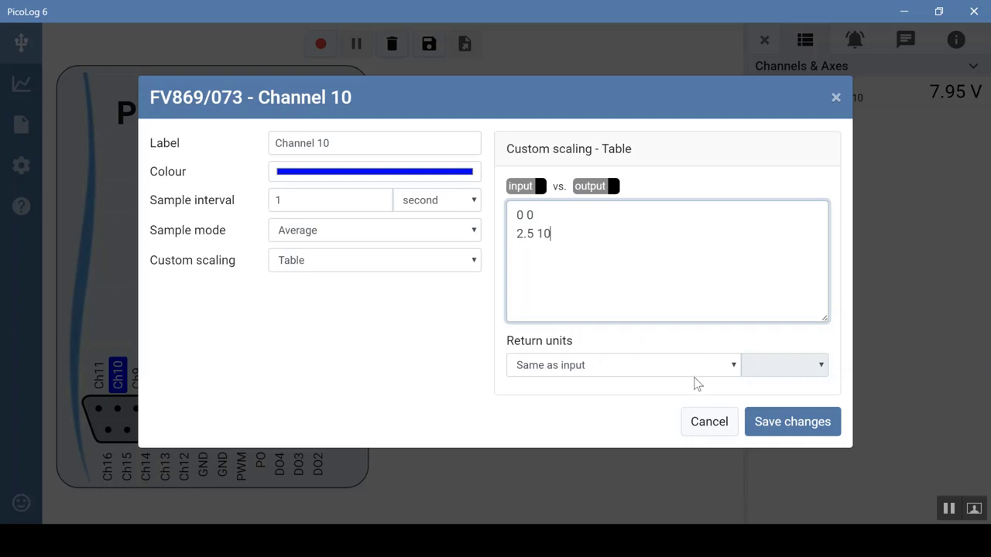
click(789, 439)
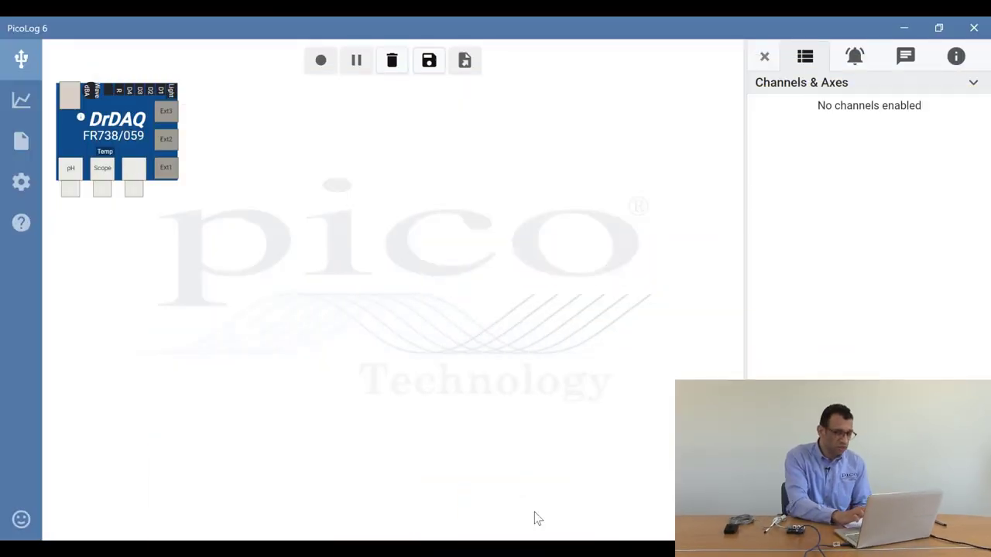
Add the DrDAQ External 1 input as a channel labelled Temp
click(120, 140)
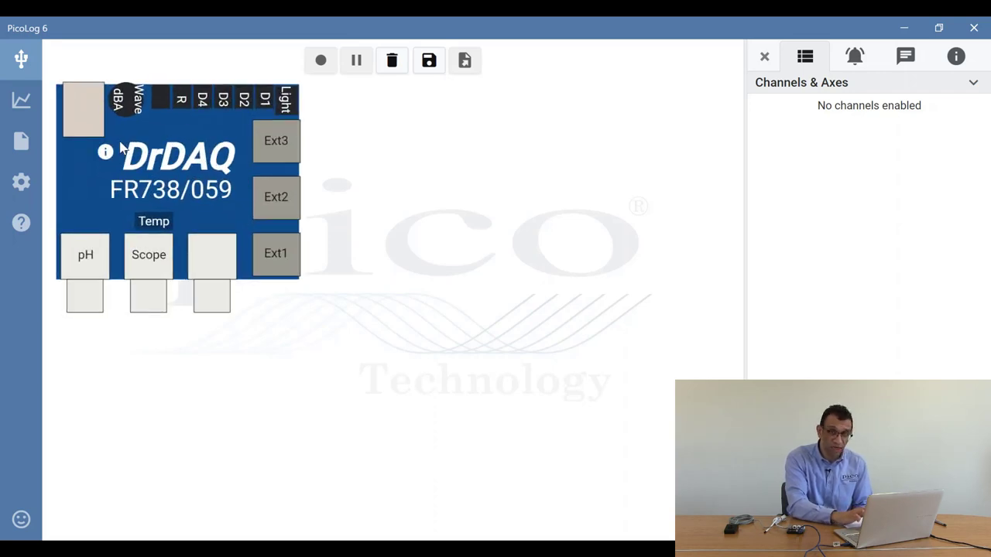
click(272, 253)
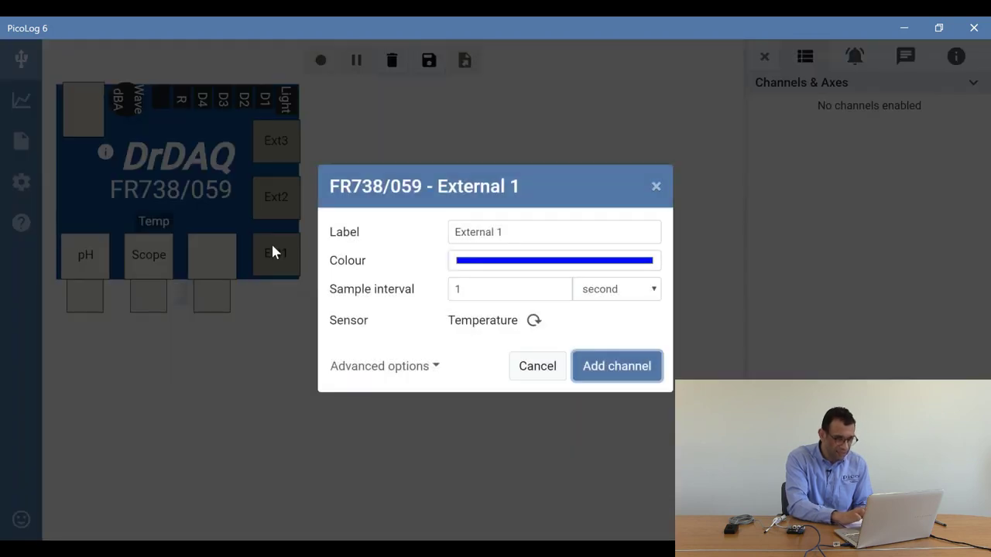
click(560, 231)
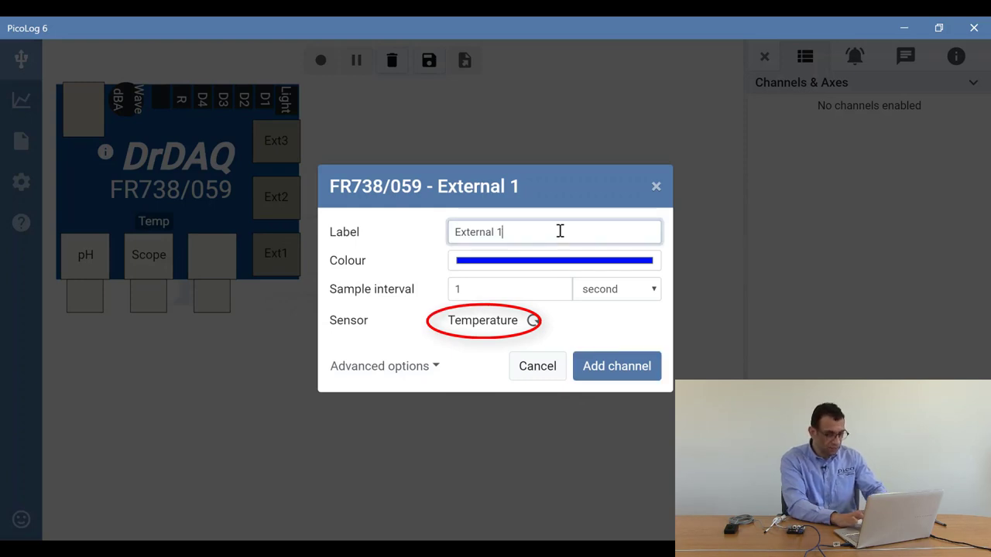
triple_click(561, 232)
text(T)
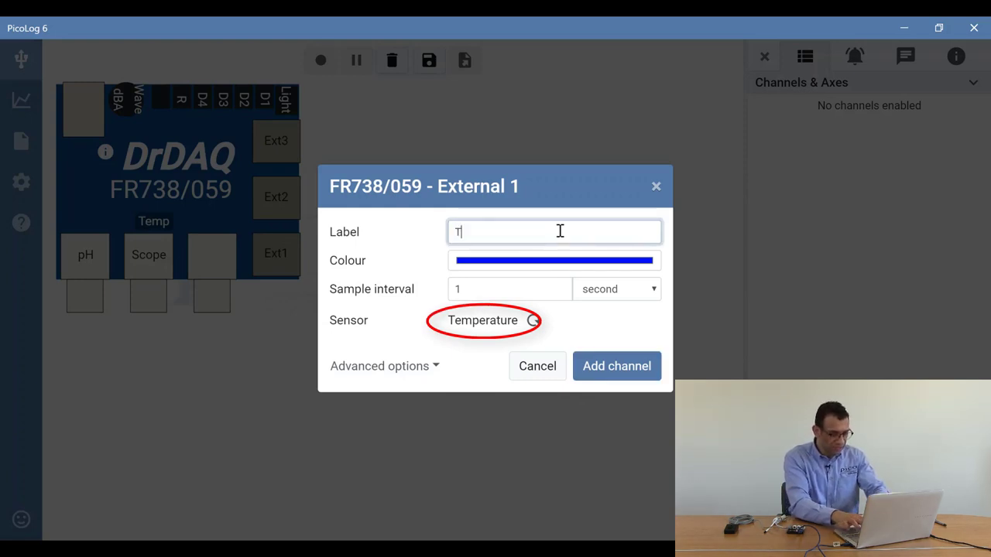
text(emp)
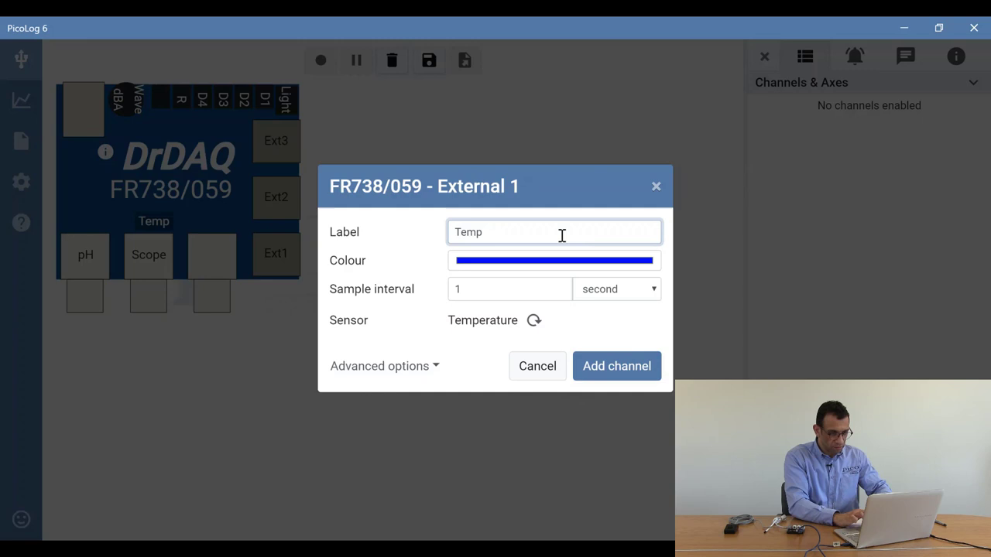
click(618, 369)
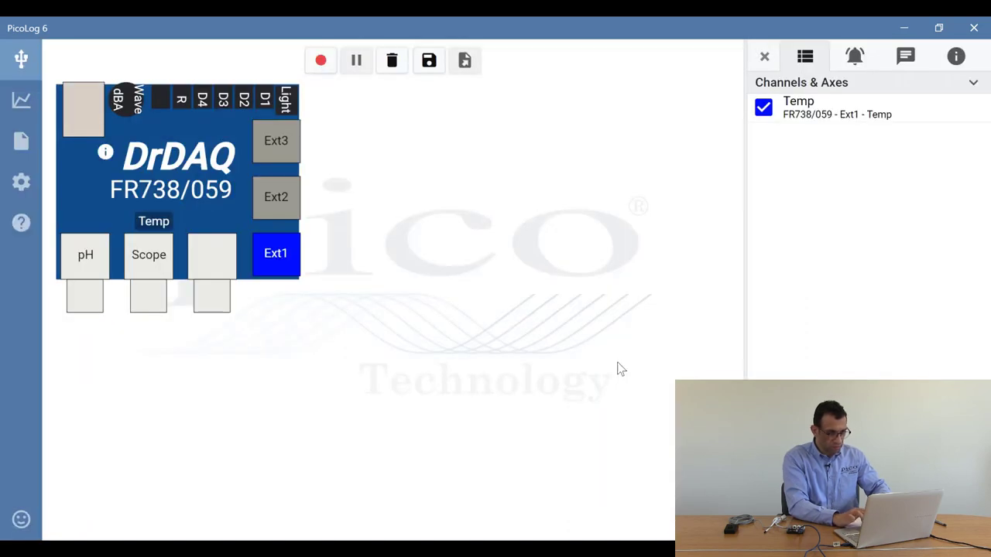
Add the External 2 input as a channel labelled RH
click(283, 203)
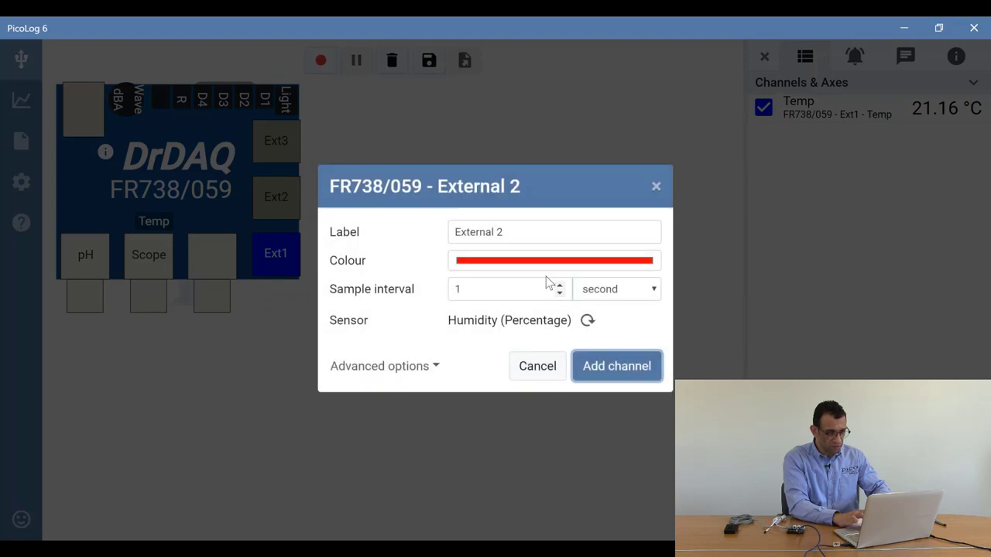
click(540, 232)
key(ctrl+a)
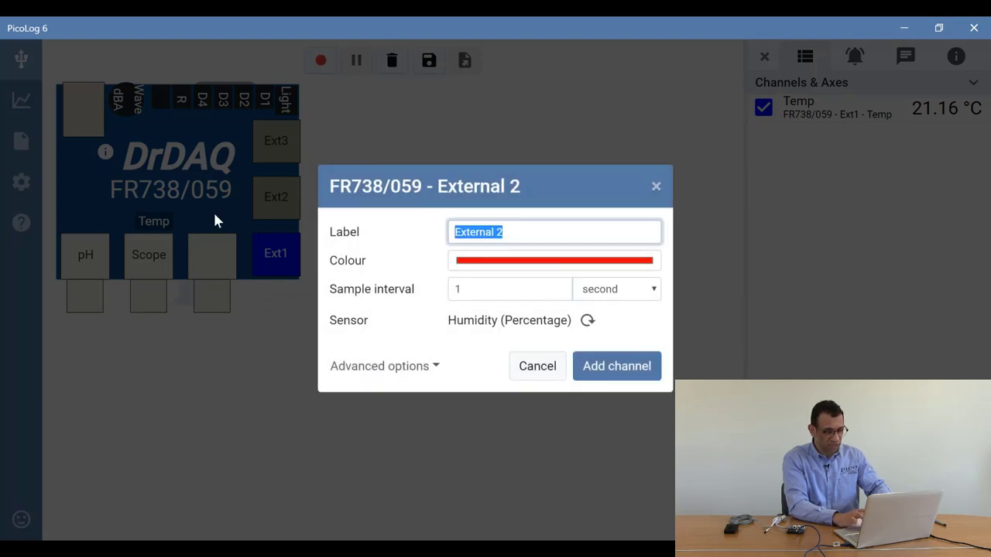
text(RH)
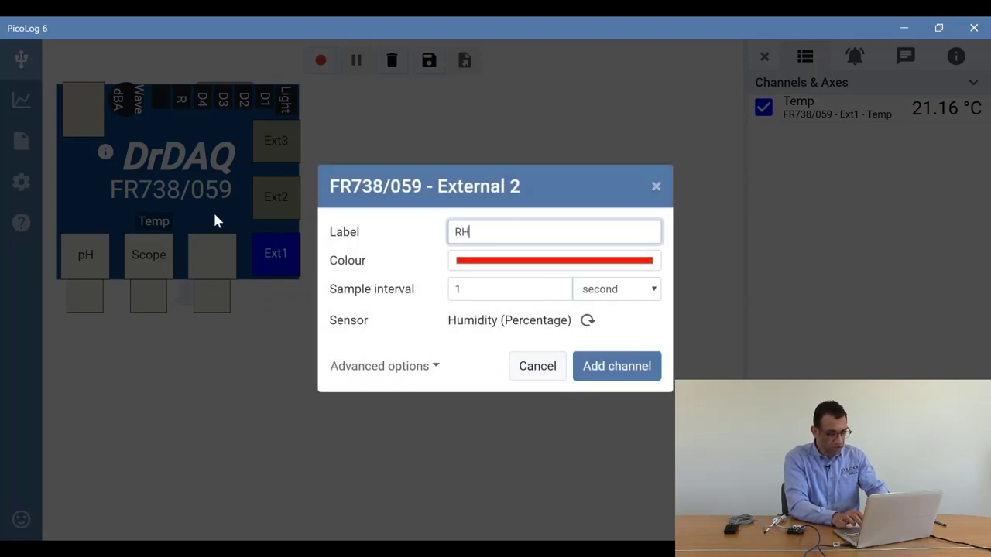
click(635, 373)
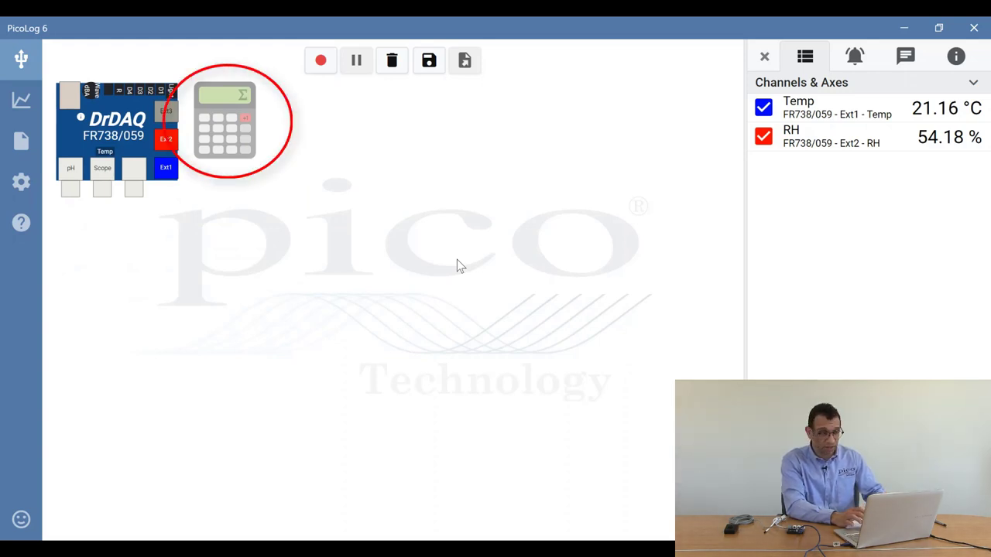
Create a Dew Point maths channel: ((RH/100)^(1/8))*(112+(0.9*Temp))+0.1*Temp-112
click(209, 130)
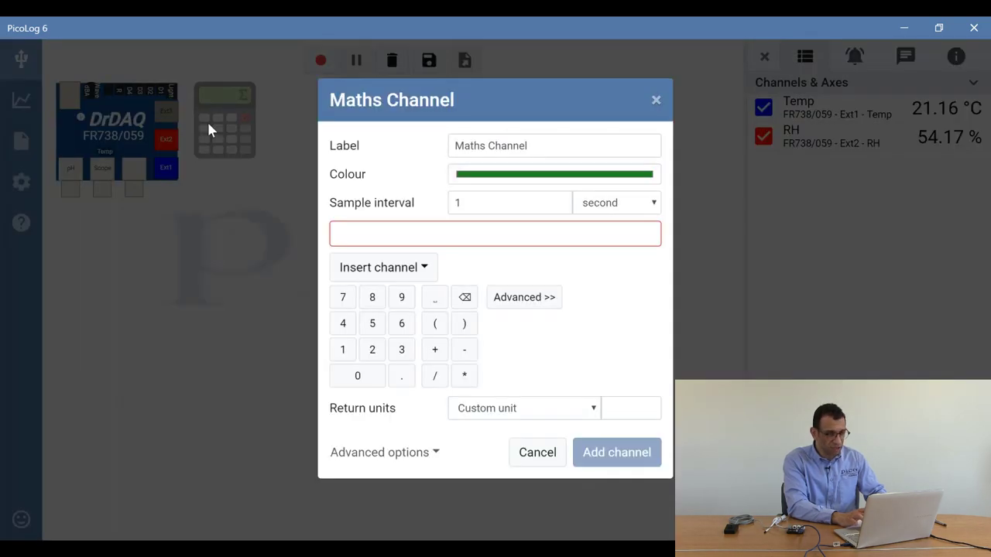
triple_click(534, 149)
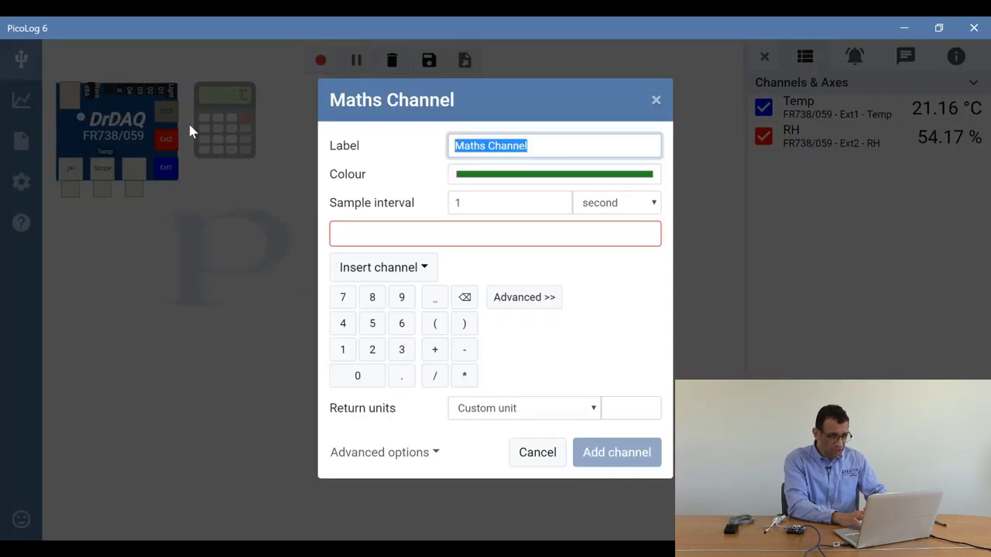
text(Dew)
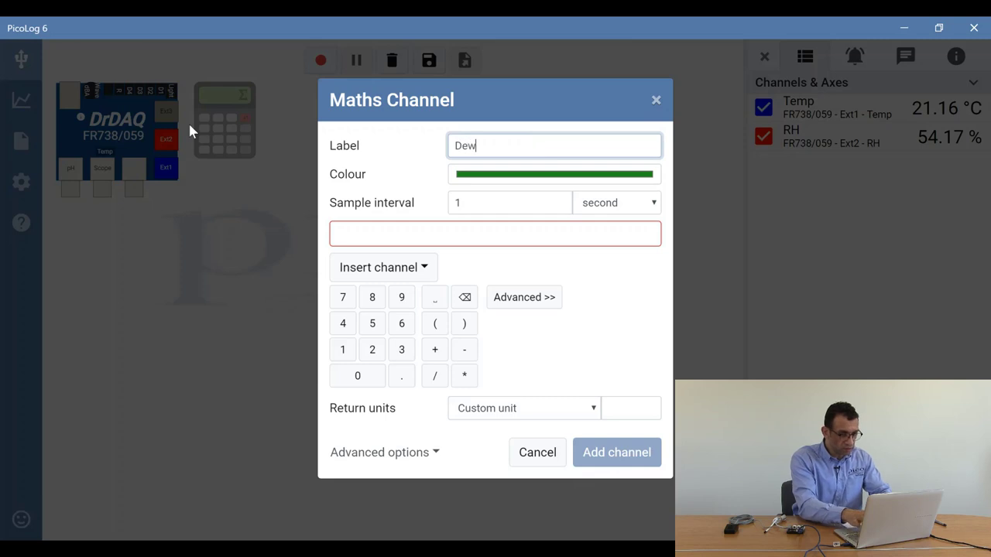
text( Point)
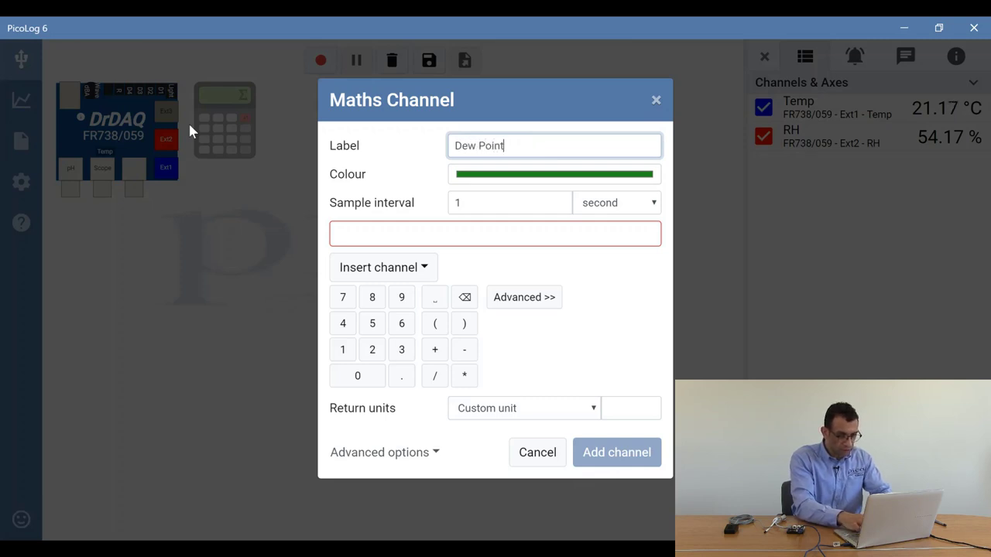
click(357, 232)
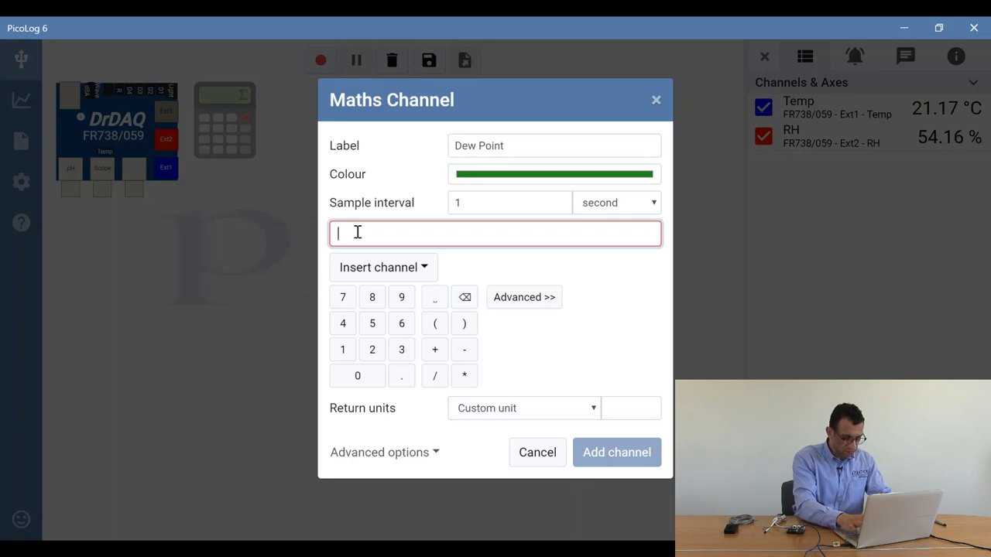
text((()
click(379, 284)
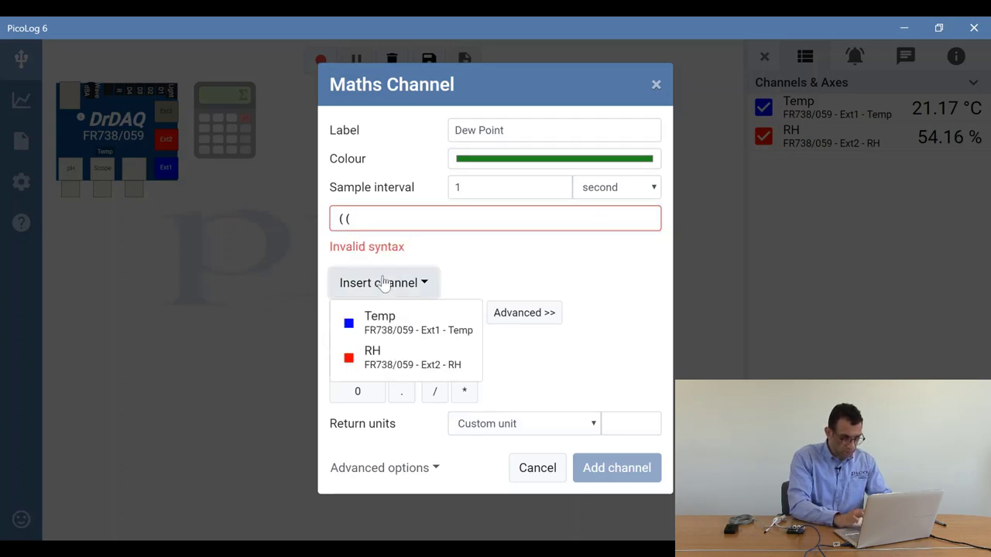
click(398, 358)
text(/)
click(493, 313)
text(100)^(1/8)
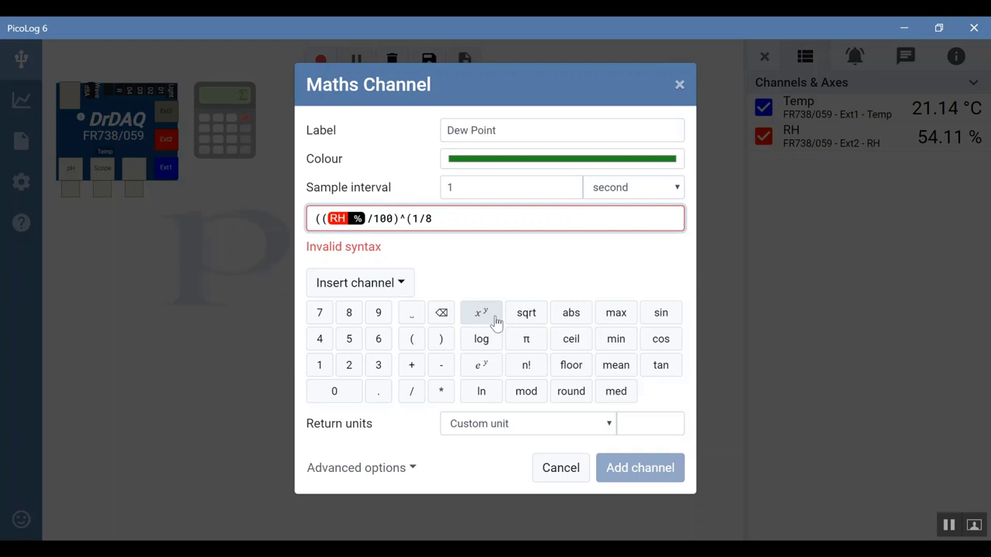
text())*(112+(0.9*)
click(360, 283)
click(377, 332)
text())+0.1*)
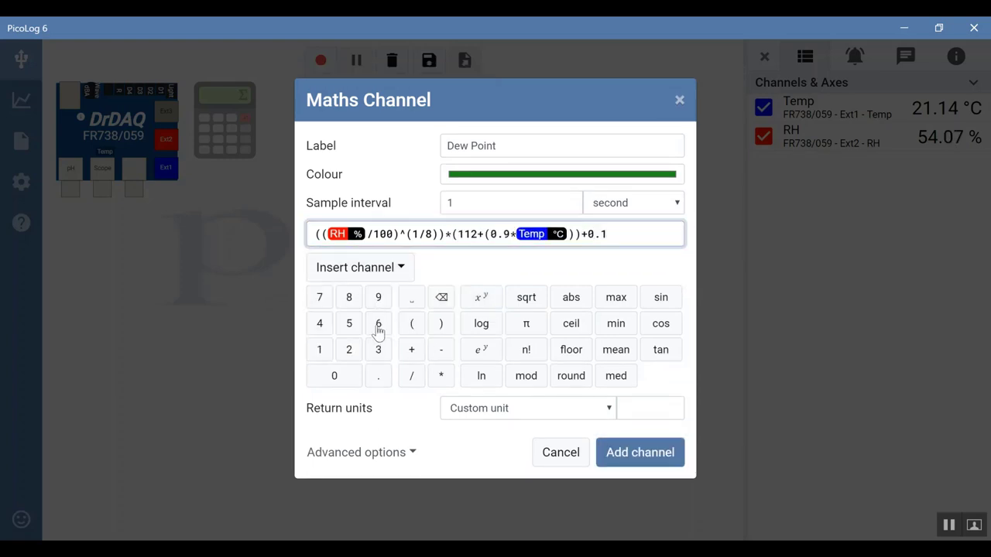
click(360, 283)
click(376, 332)
text(-112)
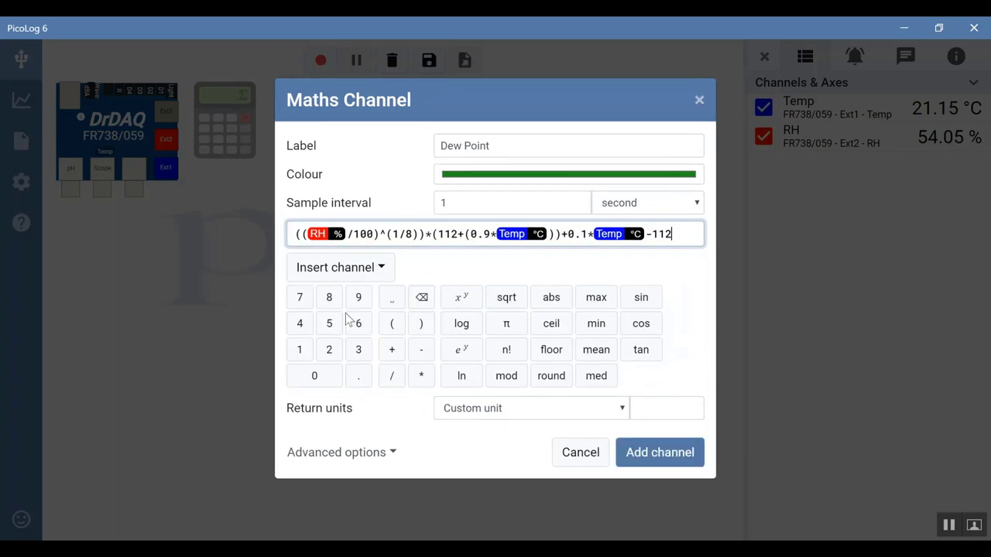
Set the Dew Point return units to Temperature °C and add the channel
click(587, 410)
click(529, 269)
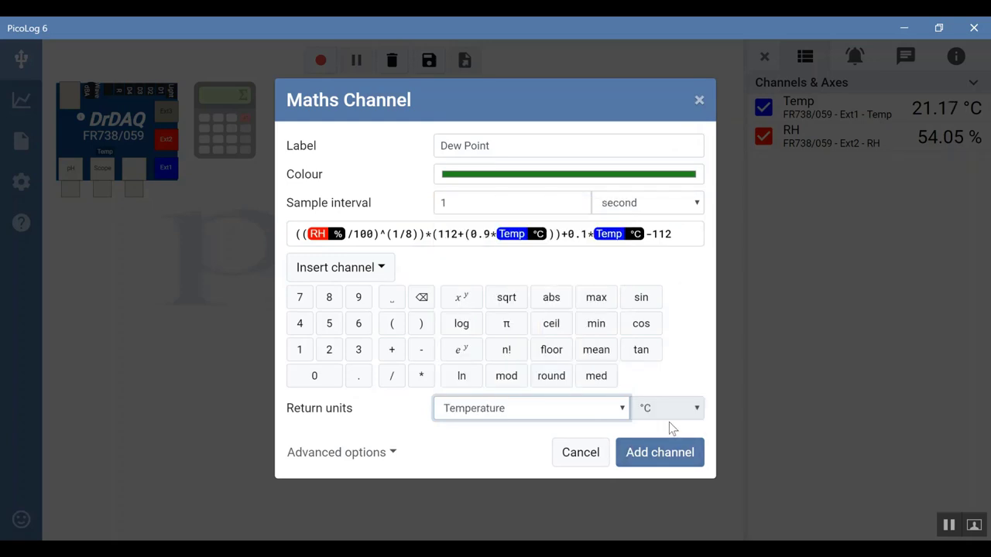
click(668, 451)
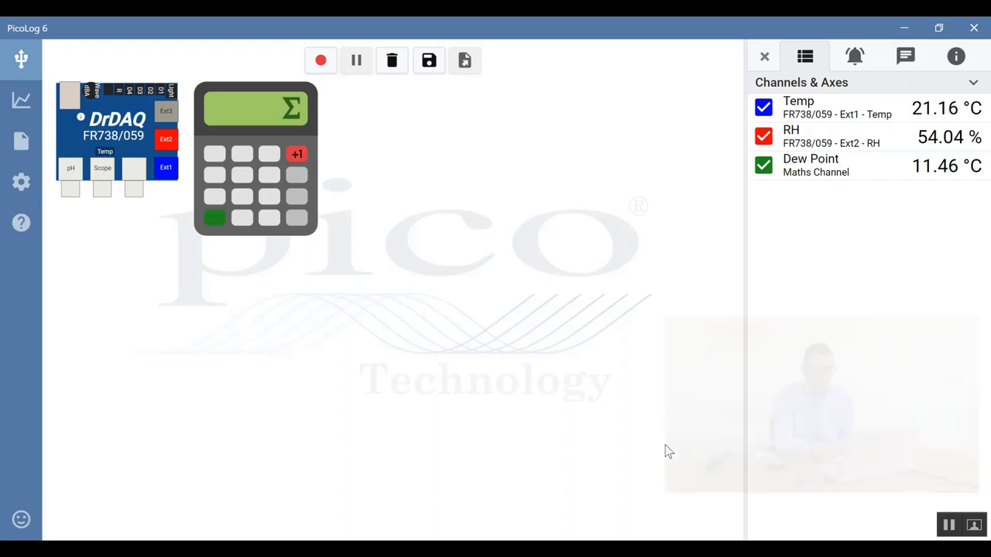
Start recording and chart RH and Dew Point on their own Axis 2 and Axis 3
click(321, 61)
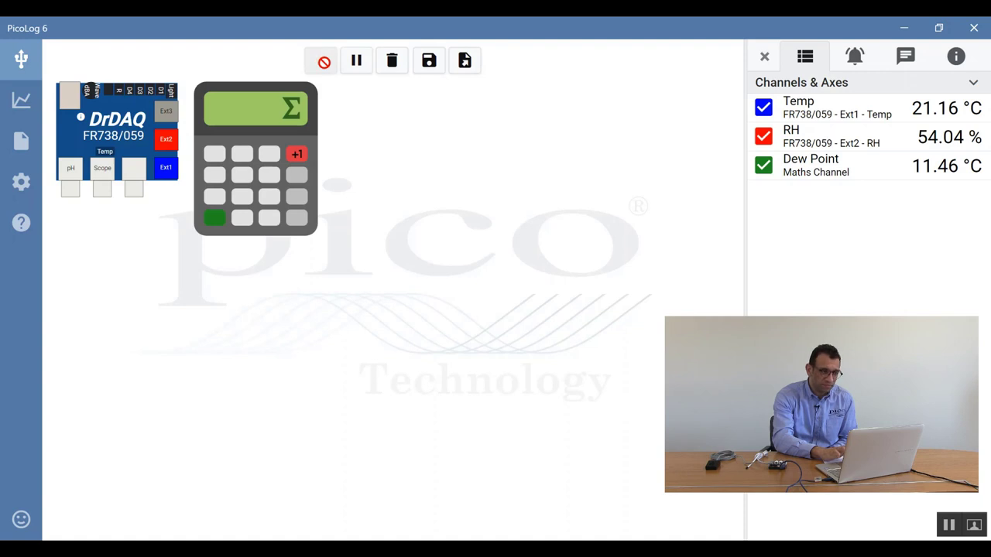
click(16, 113)
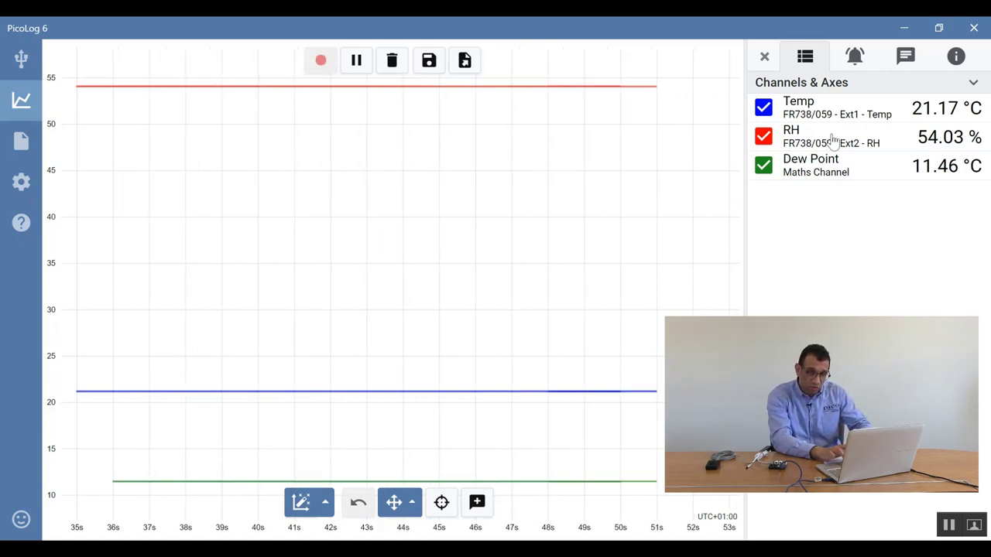
drag(836, 139, 832, 232)
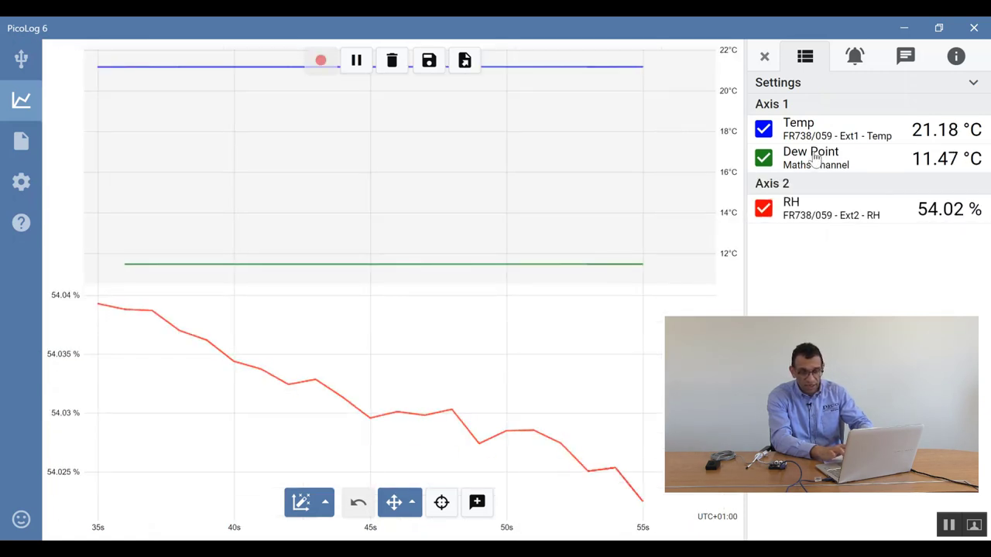
drag(814, 158, 805, 266)
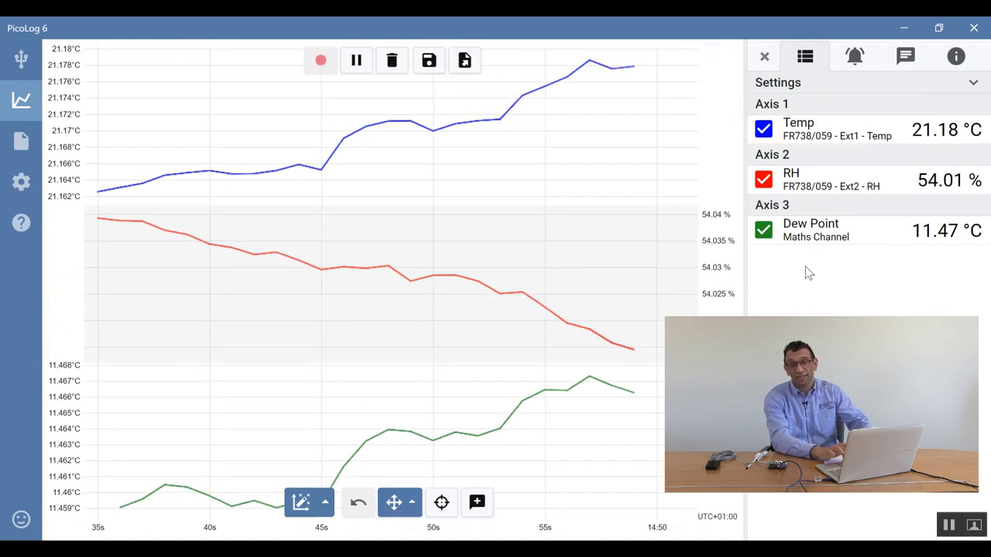